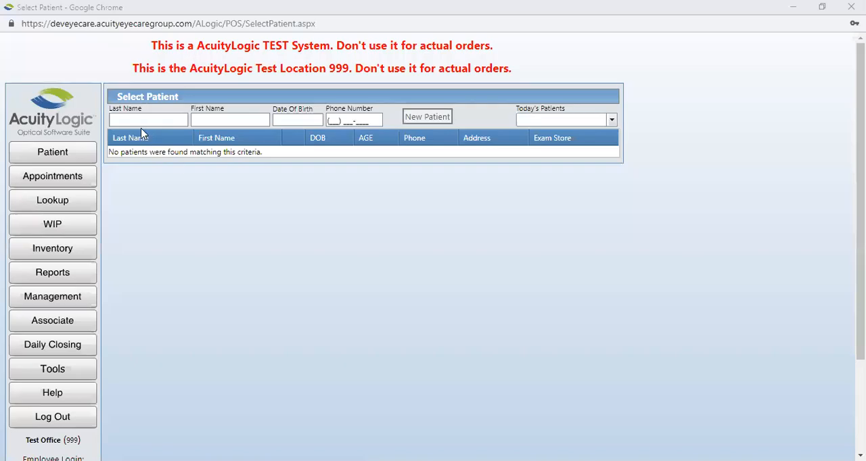
# Step: Look up the patient by last and first name and start a new eyeglass order from their orders
pyautogui.click(135, 122)
pyautogui.write('Floyd')
pyautogui.press('Tab')
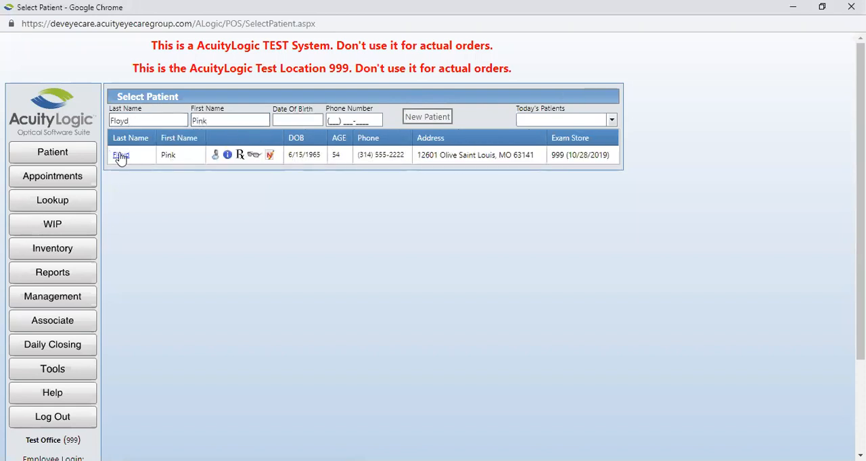
pyautogui.click(252, 157)
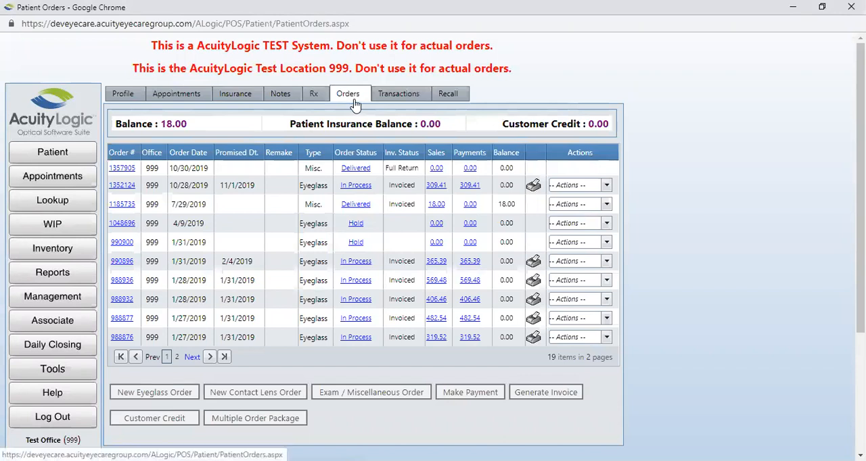
pyautogui.click(163, 400)
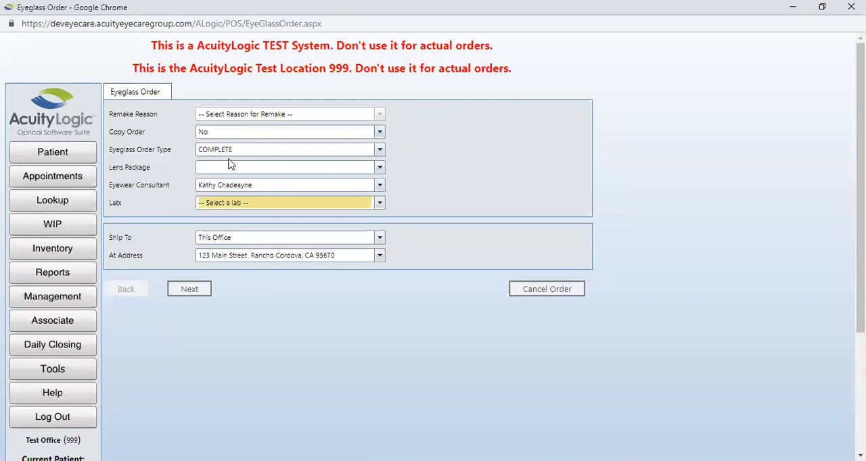
# Step: Set up a COMPLETE eyeglass order with First Look Optical Manufacturing as the lab, shipped to This Office, and continue to the lenses
pyautogui.click(245, 150)
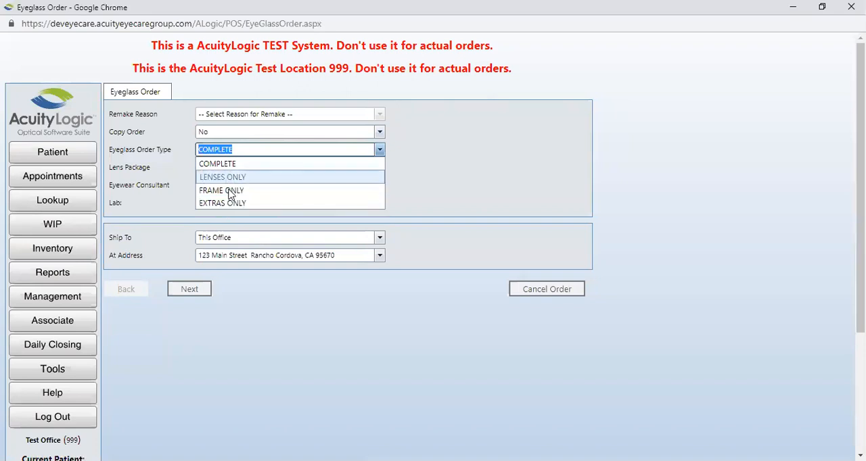
pyautogui.click(227, 164)
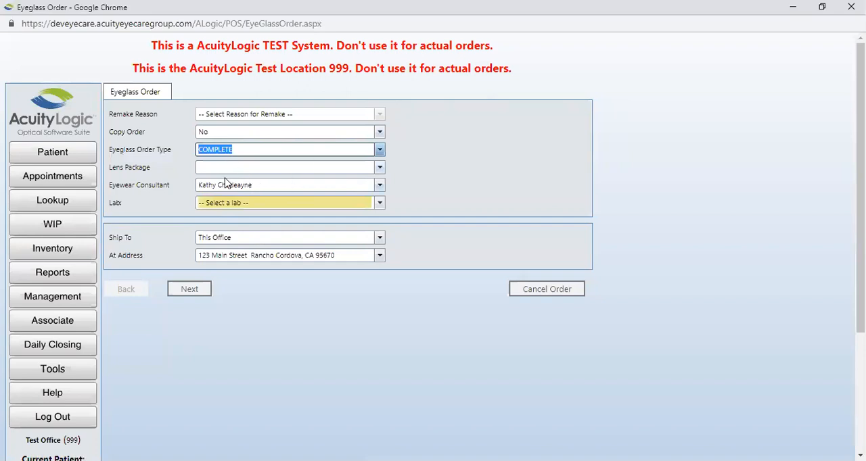
pyautogui.click(205, 206)
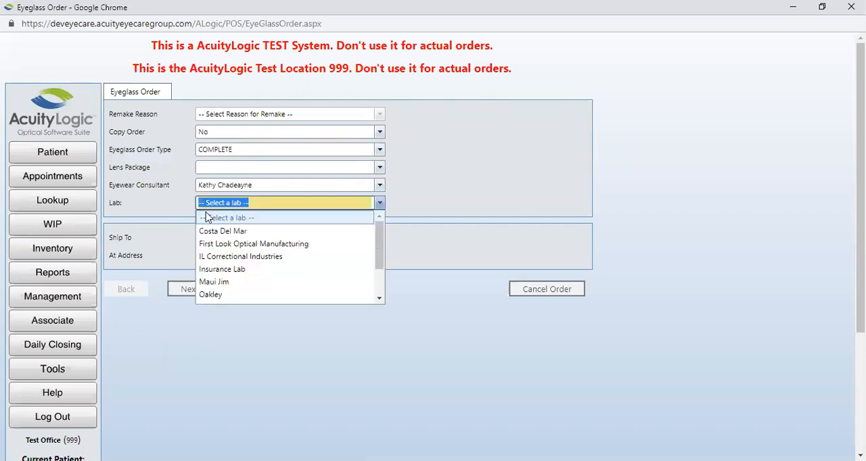
pyautogui.click(209, 244)
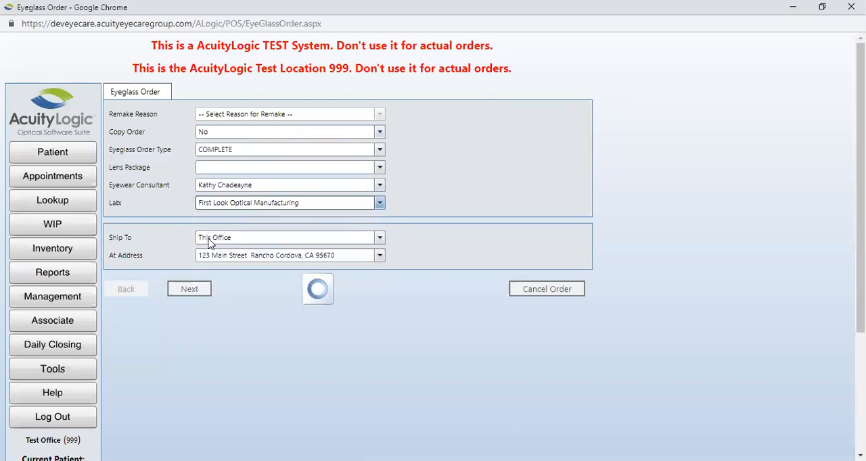
pyautogui.click(209, 240)
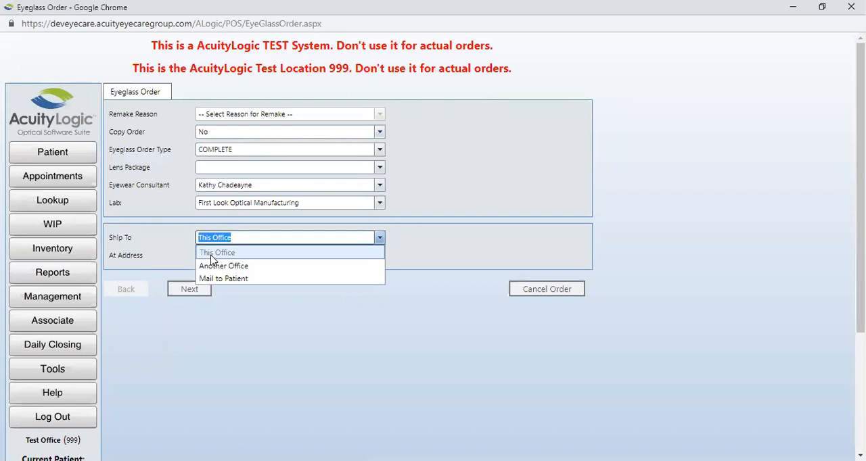
pyautogui.click(444, 185)
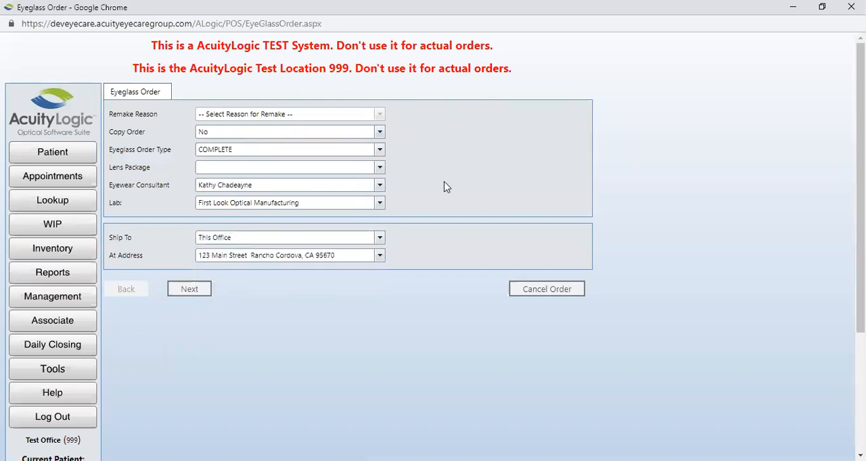
pyautogui.click(203, 294)
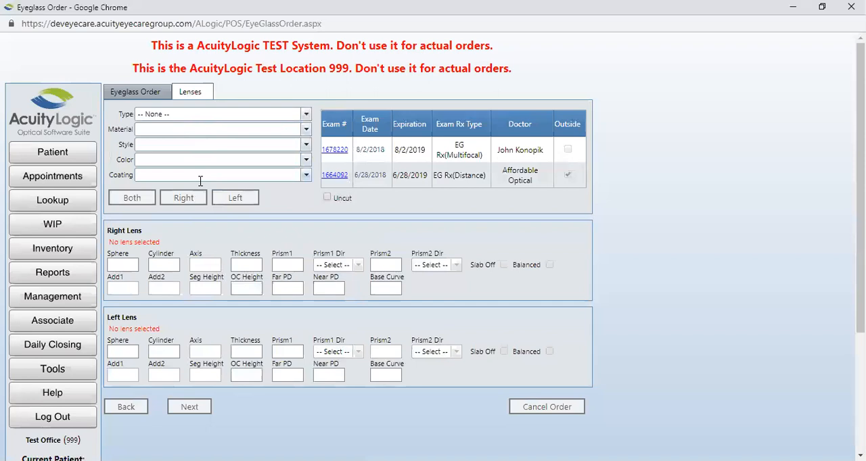
# Step: Apply Progressive Trivex lenses in Acuity Hd Progressive style, Adaptive Grey, with No Coating to both eyes
pyautogui.click(196, 114)
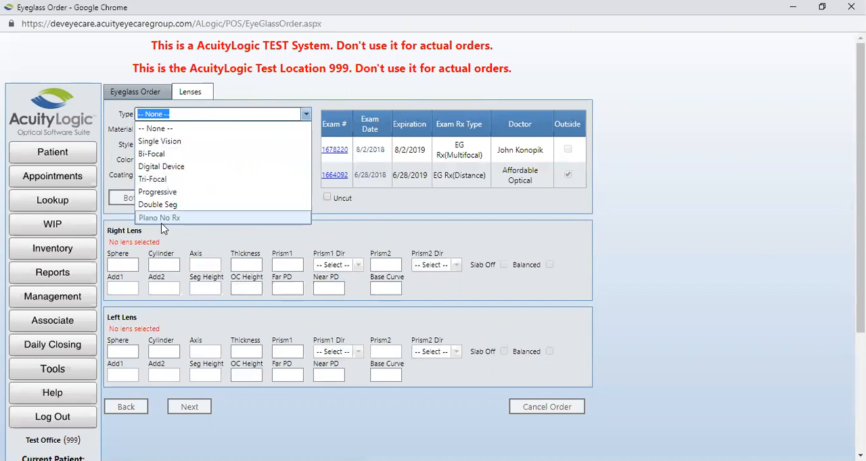
pyautogui.click(144, 194)
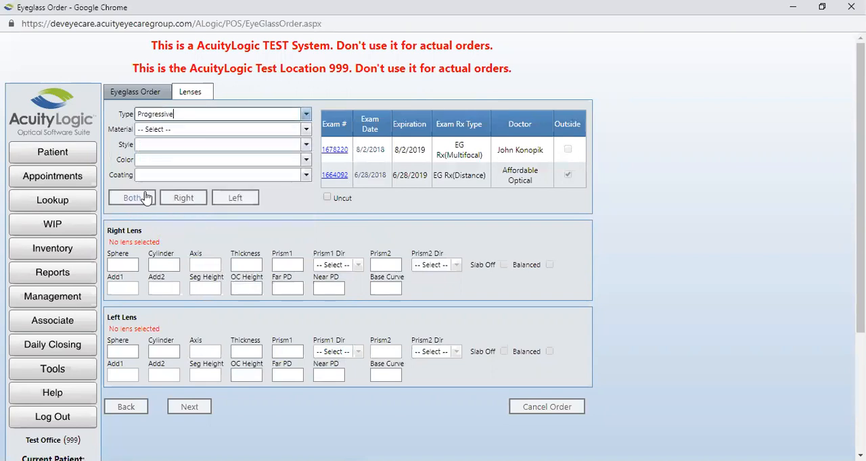
pyautogui.click(203, 129)
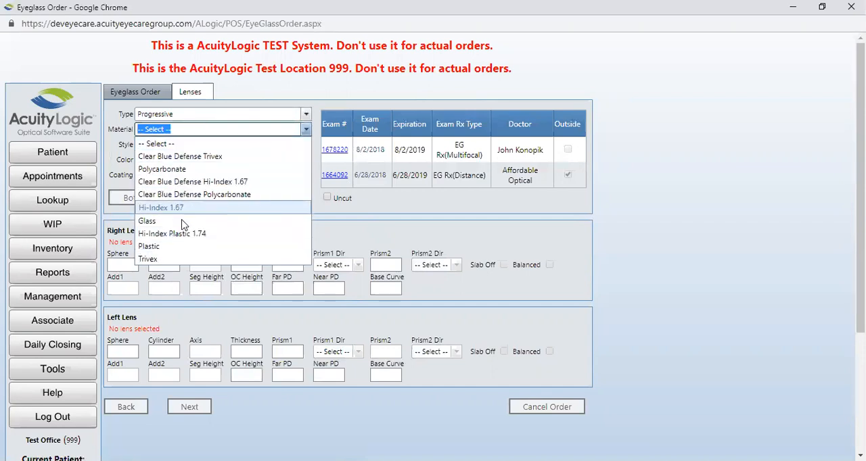
pyautogui.click(186, 259)
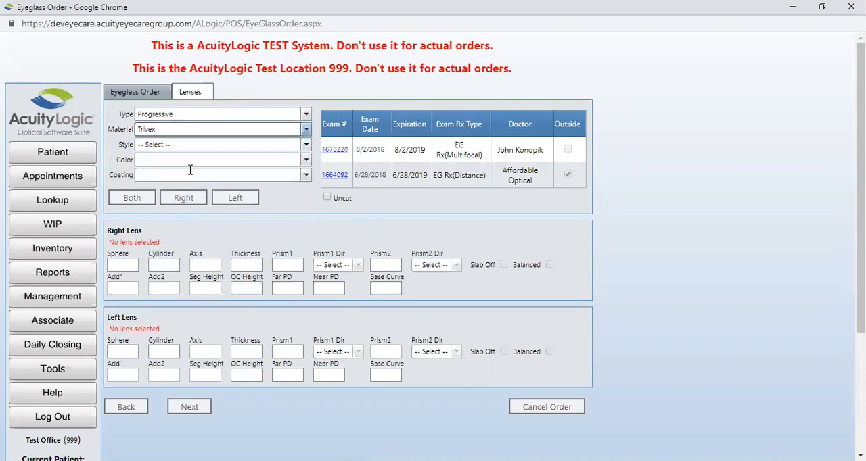
pyautogui.click(189, 145)
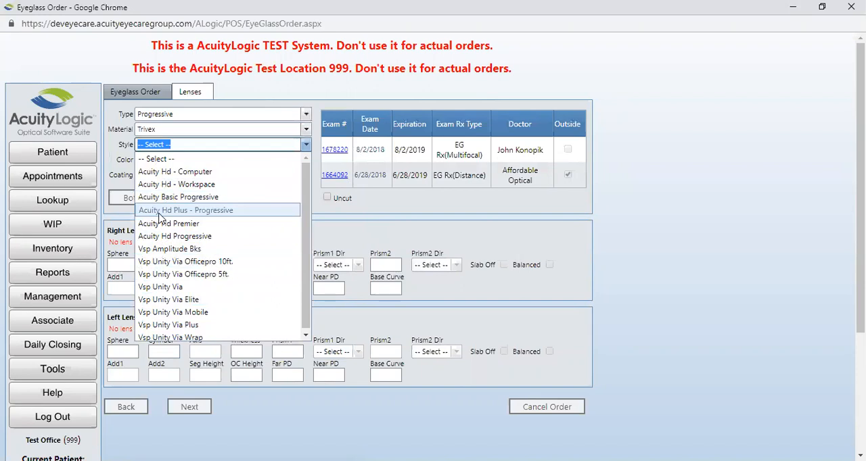
pyautogui.click(159, 236)
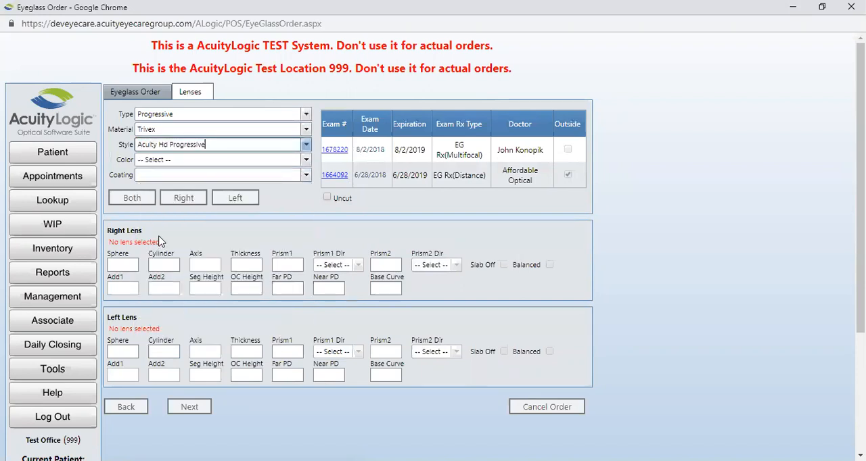
pyautogui.click(192, 160)
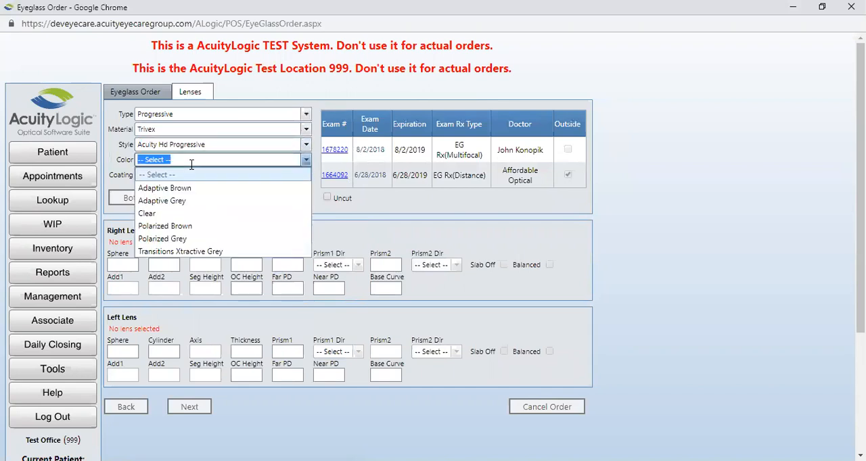
pyautogui.click(169, 199)
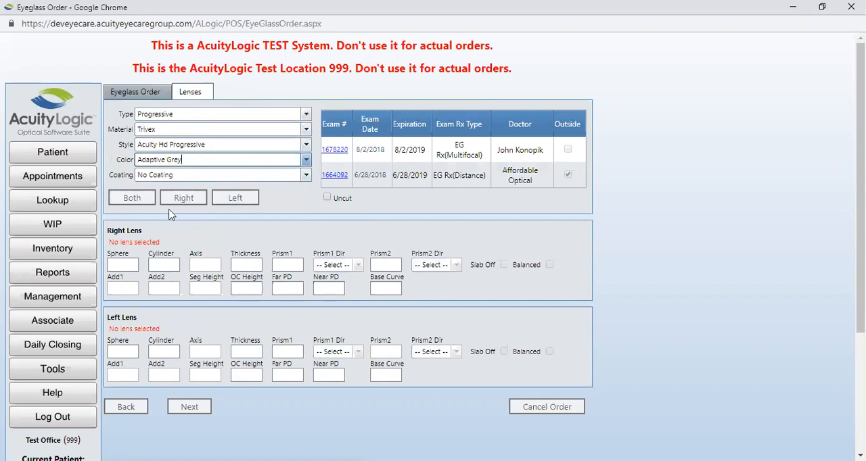
pyautogui.click(132, 202)
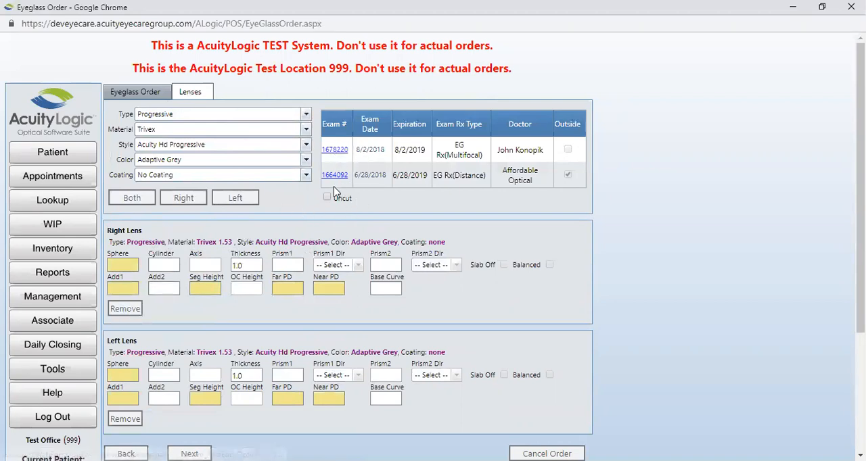
# Step: Load the 8/2/2018 multifocal Rx, enter seg height 18, far PD 32 and near PD 30.5 for the right lens, and continue to the frame
pyautogui.click(331, 152)
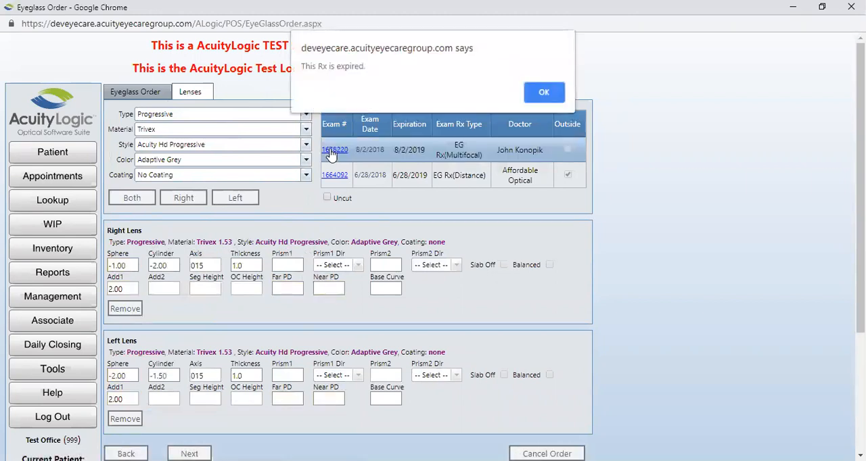
pyautogui.click(541, 94)
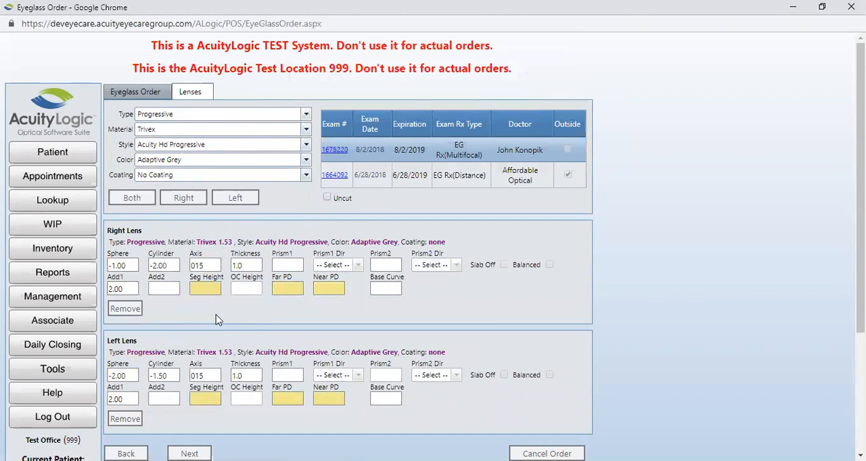
pyautogui.click(193, 288)
pyautogui.write('18')
pyautogui.press('Tab')
pyautogui.write('32')
pyautogui.press('Tab')
pyautogui.write('30.5')
pyautogui.press('Tab')
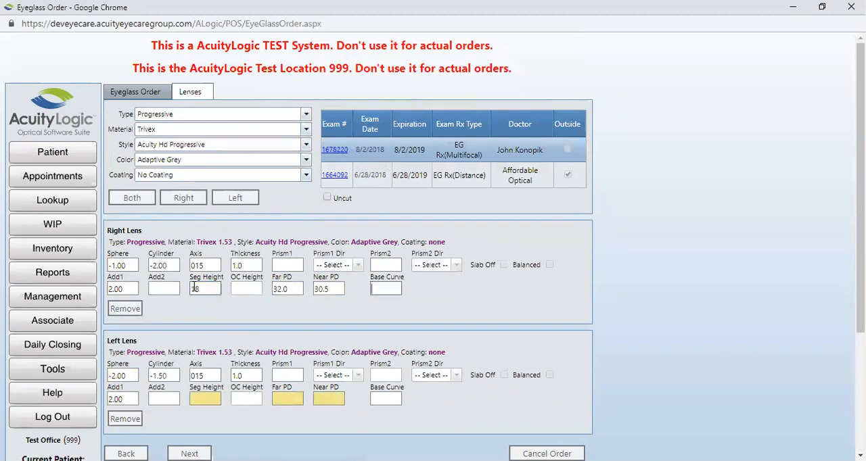
pyautogui.press('Tab')
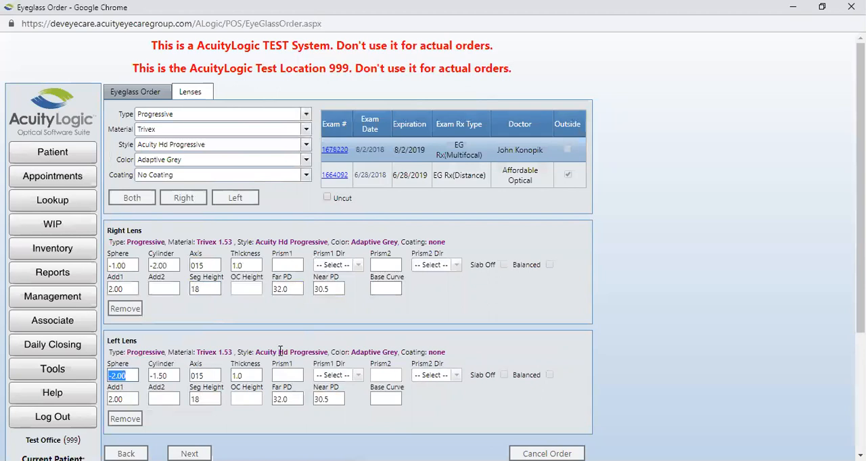
pyautogui.moveTo(860, 284); pyautogui.dragTo(860, 333)
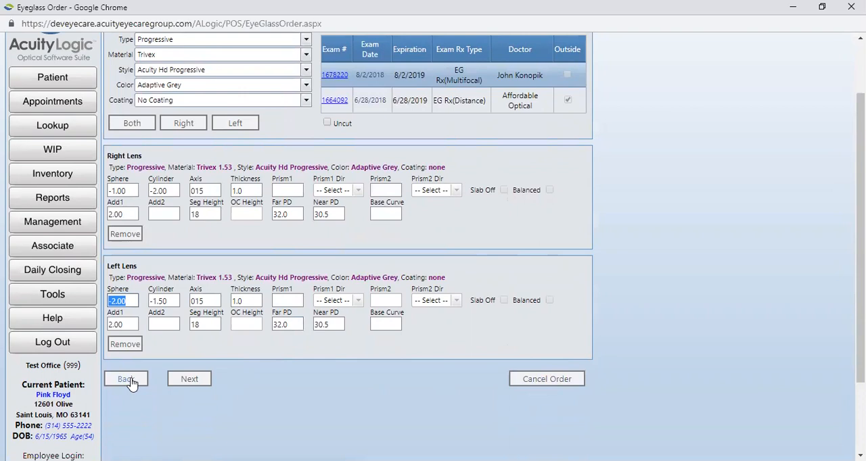
pyautogui.click(189, 380)
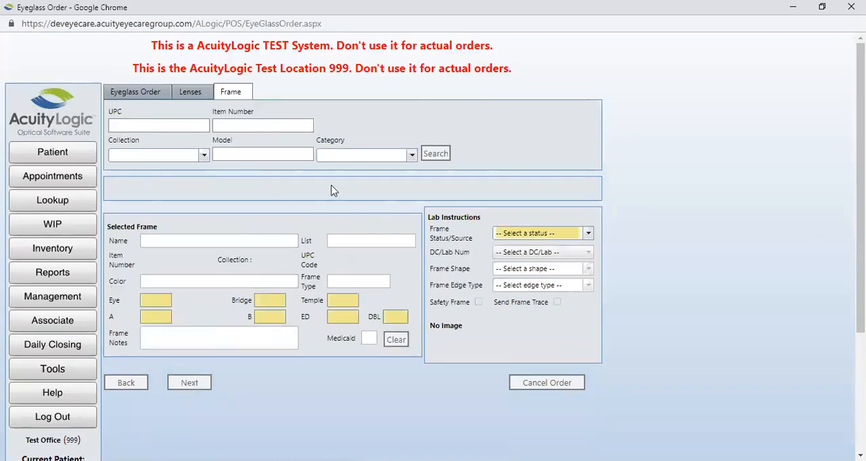
# Step: Search the 4u Collection for model 4U U 203 and select the 52/18 Burg frame
pyautogui.click(204, 155)
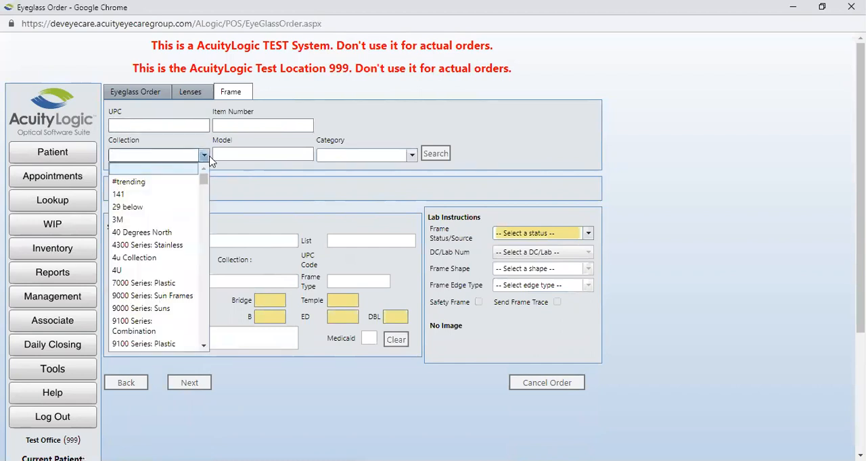
pyautogui.click(139, 258)
pyautogui.click(238, 157)
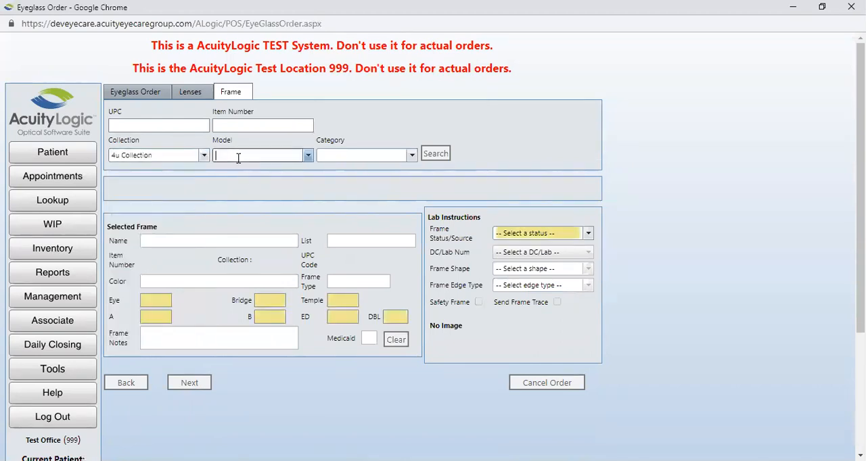
pyautogui.click(232, 208)
pyautogui.click(435, 155)
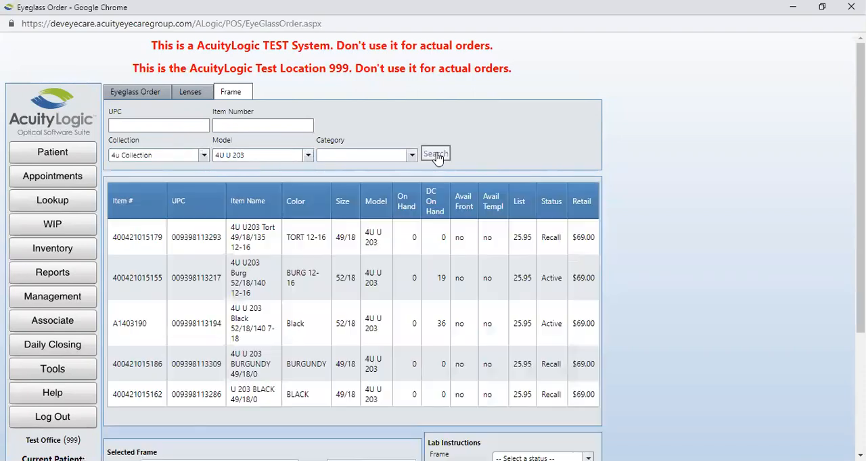
pyautogui.click(354, 244)
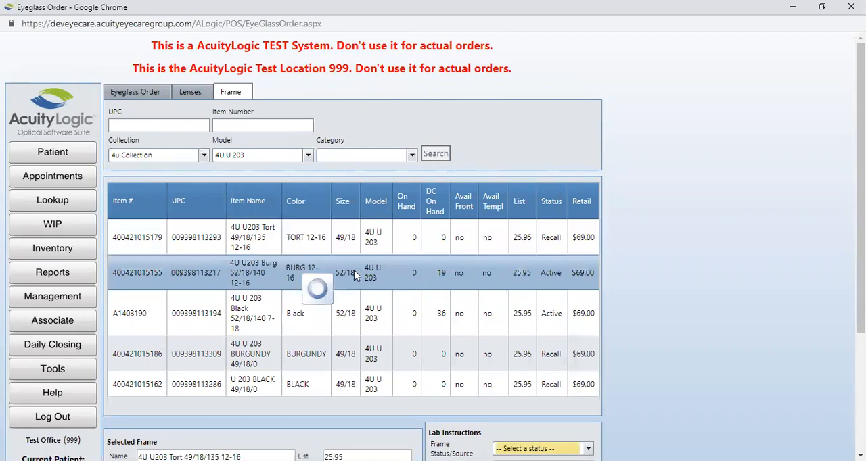
# Step: Set the selected frame's status/source to Store Enclosed, acknowledge the stock notice, and continue to the extras
pyautogui.moveTo(859, 248); pyautogui.dragTo(860, 369)
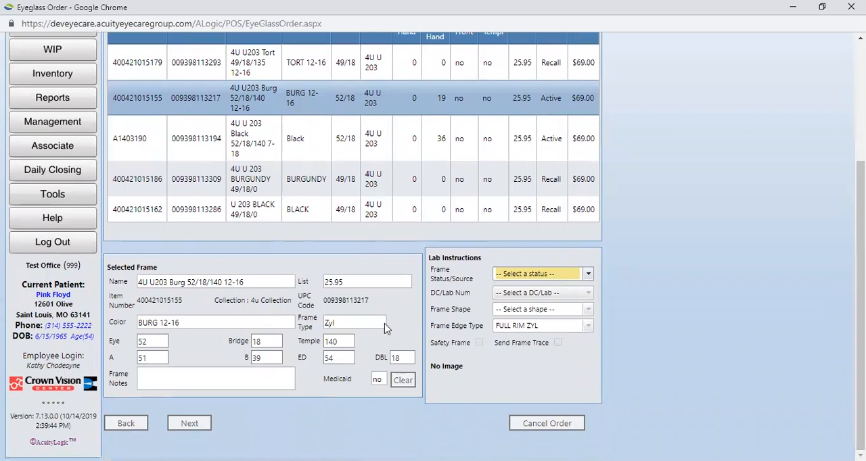
pyautogui.click(508, 275)
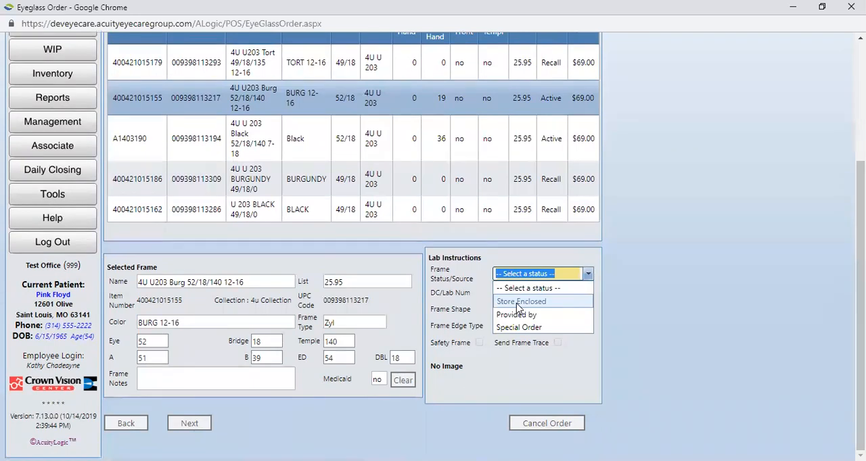
pyautogui.click(516, 303)
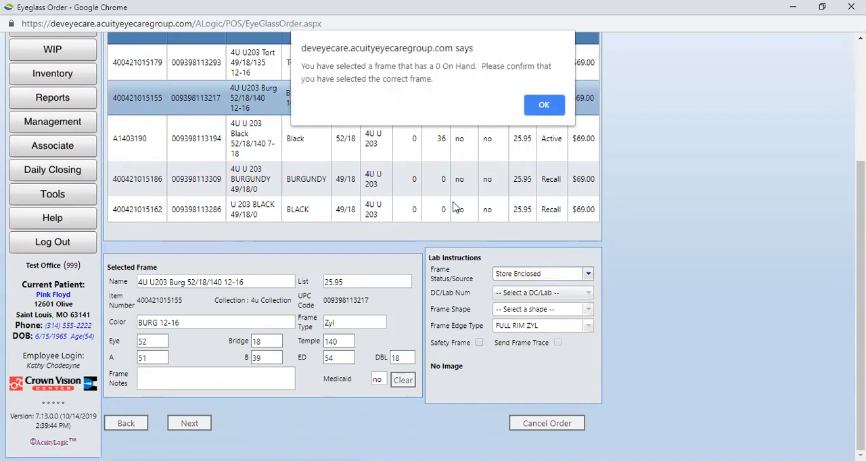
pyautogui.click(544, 106)
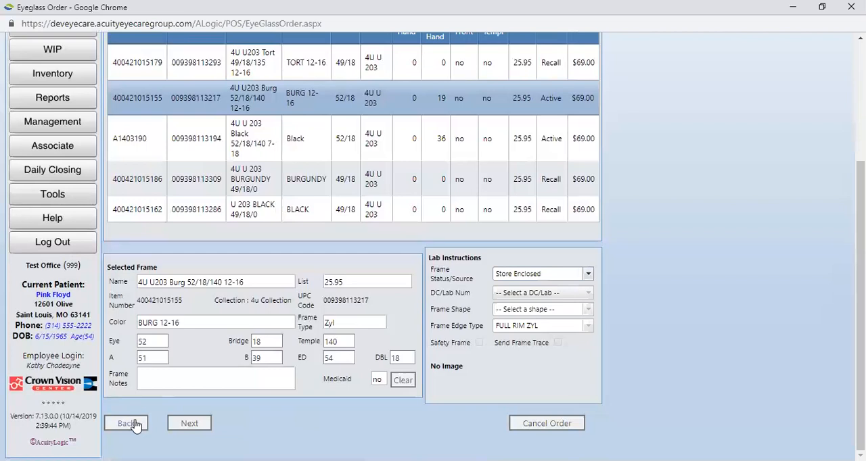
pyautogui.click(194, 424)
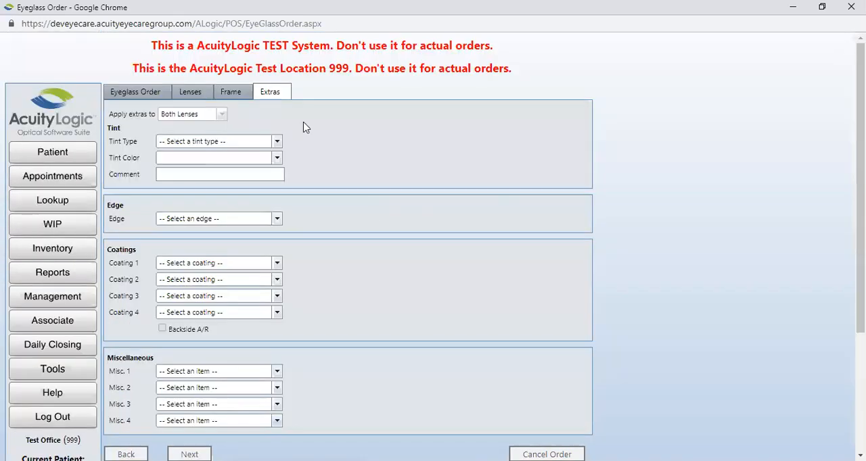
# Step: Set the edge extra to Polish Edge and the first coating to Premium A/R for both lenses
pyautogui.click(229, 143)
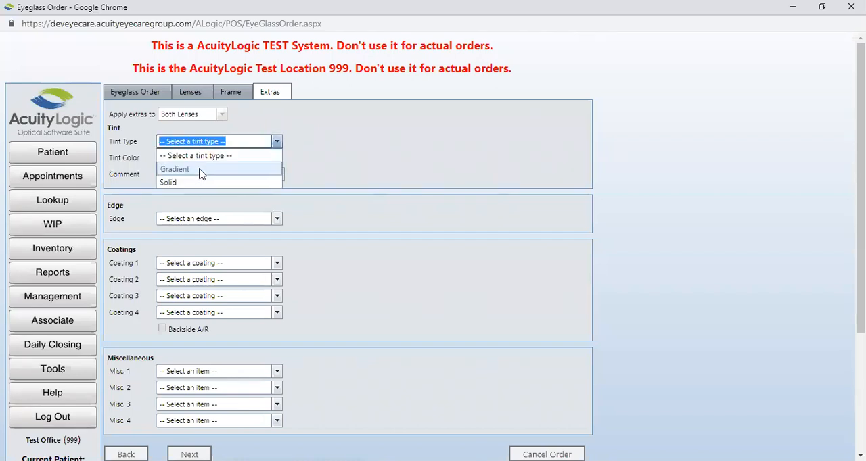
pyautogui.click(326, 170)
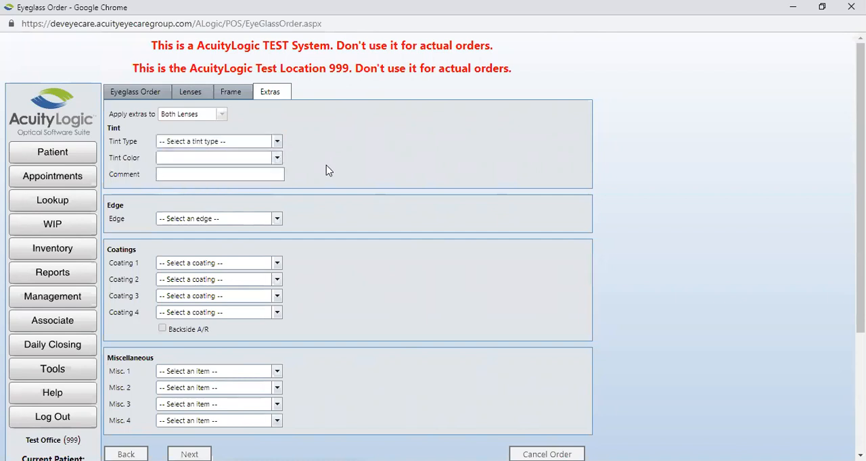
pyautogui.click(278, 219)
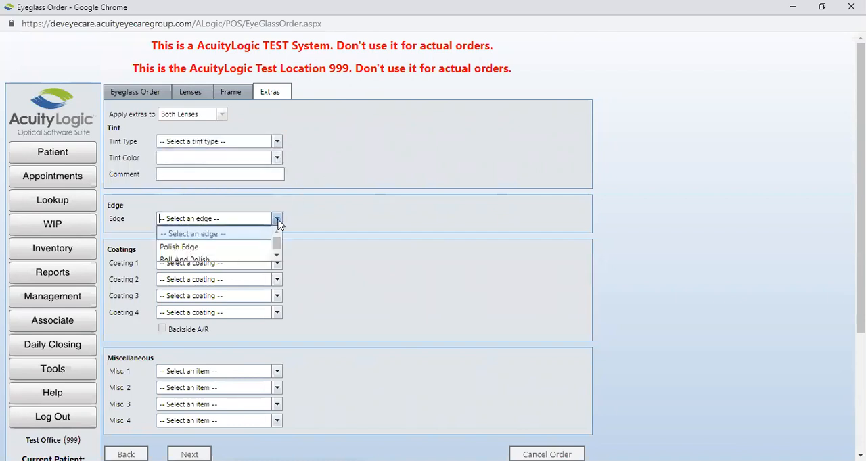
pyautogui.click(247, 247)
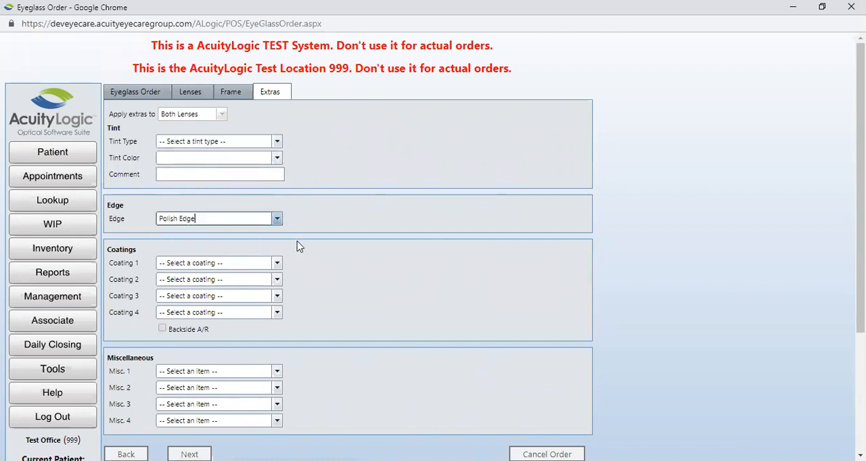
pyautogui.click(277, 263)
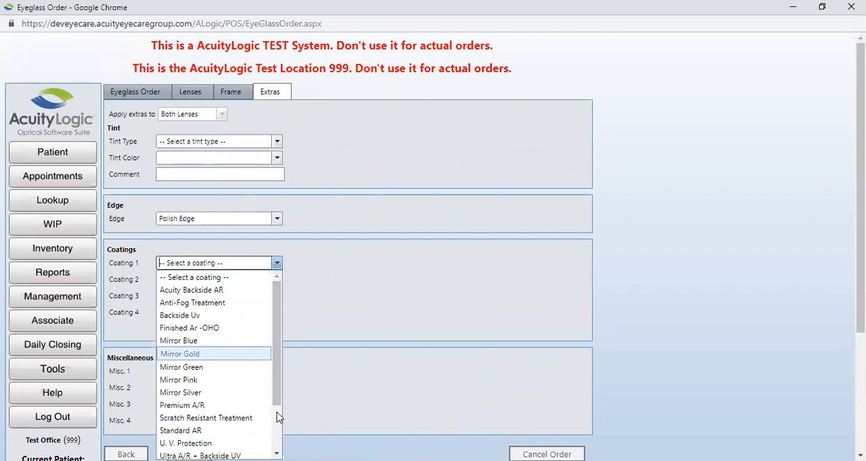
pyautogui.click(218, 409)
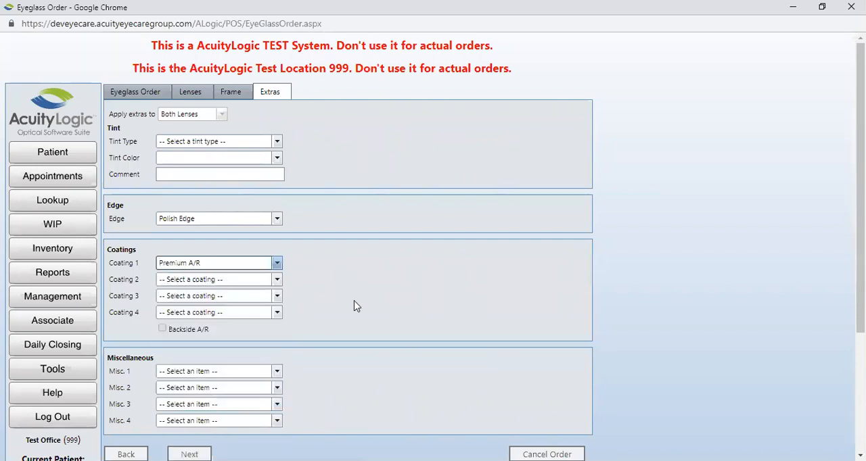
# Step: Add Warranty as the first miscellaneous extra and complete the order to pricing
pyautogui.click(280, 371)
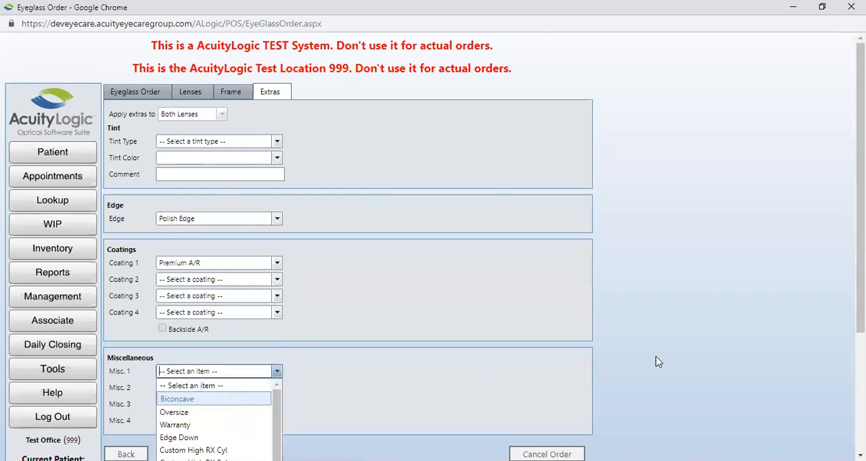
pyautogui.moveTo(860, 233); pyautogui.dragTo(860, 358)
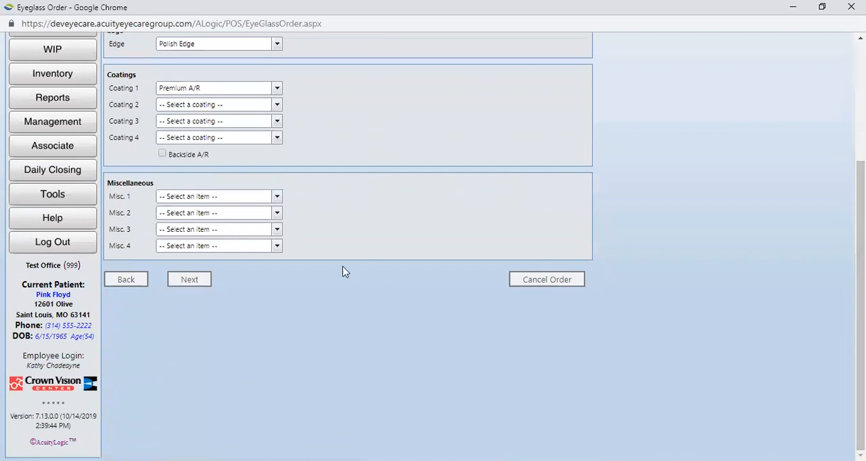
pyautogui.click(277, 197)
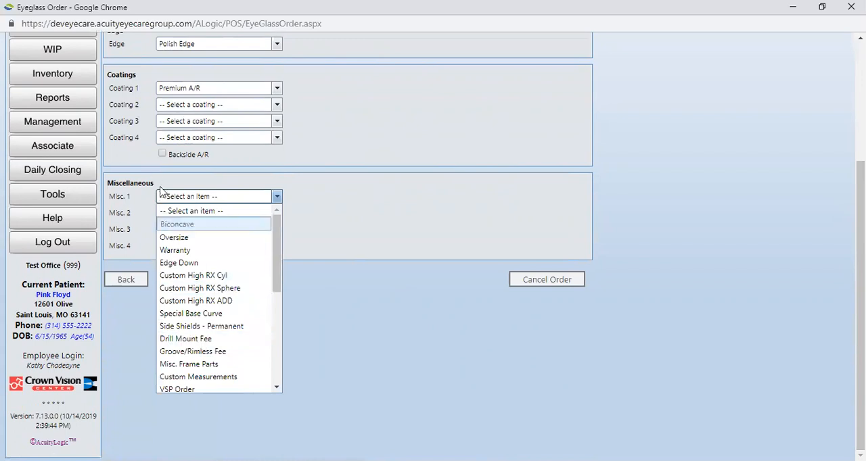
pyautogui.click(183, 255)
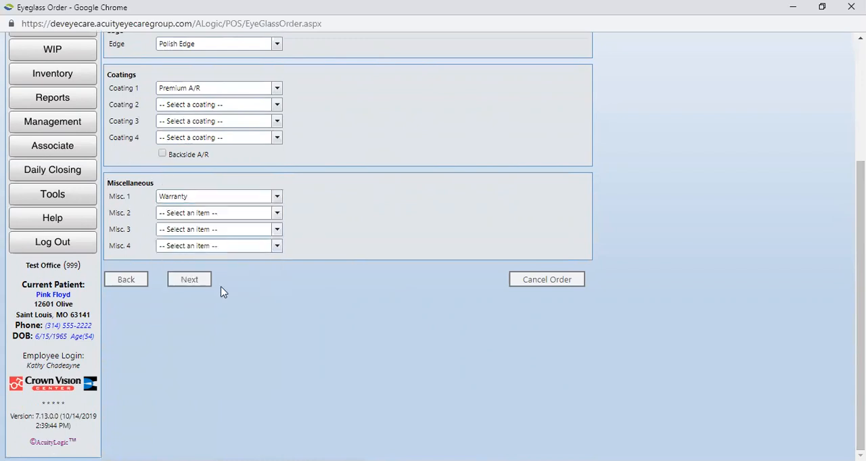
pyautogui.click(189, 288)
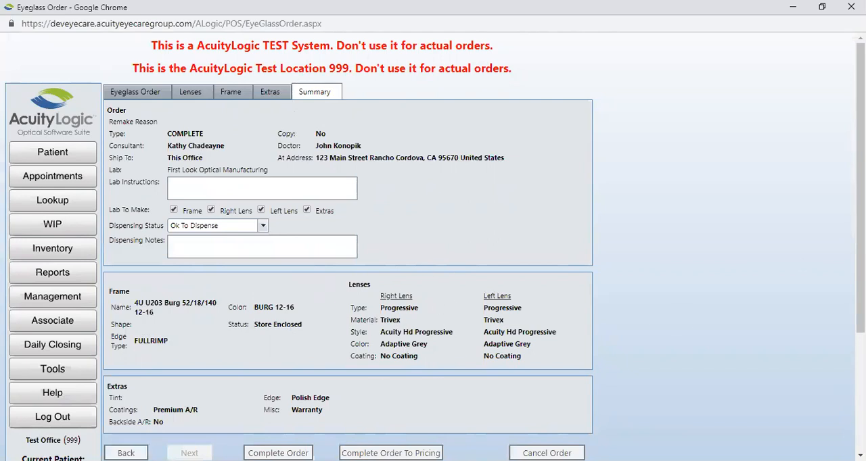
pyautogui.scroll(-2, 363, 305)
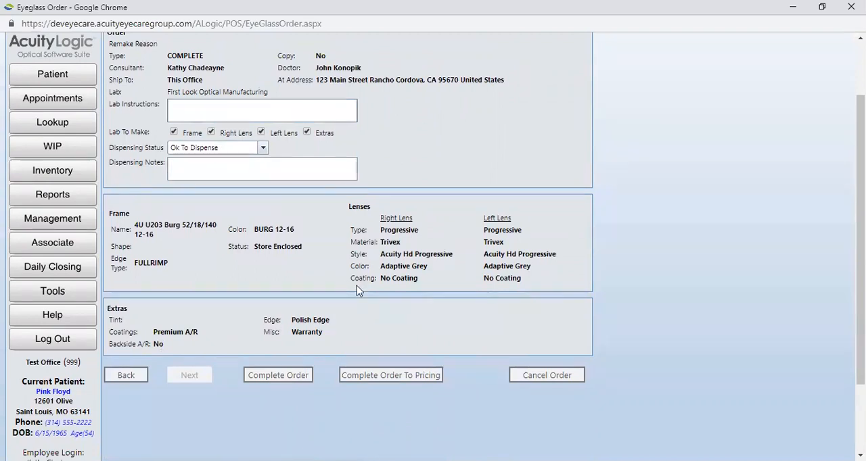
pyautogui.click(355, 380)
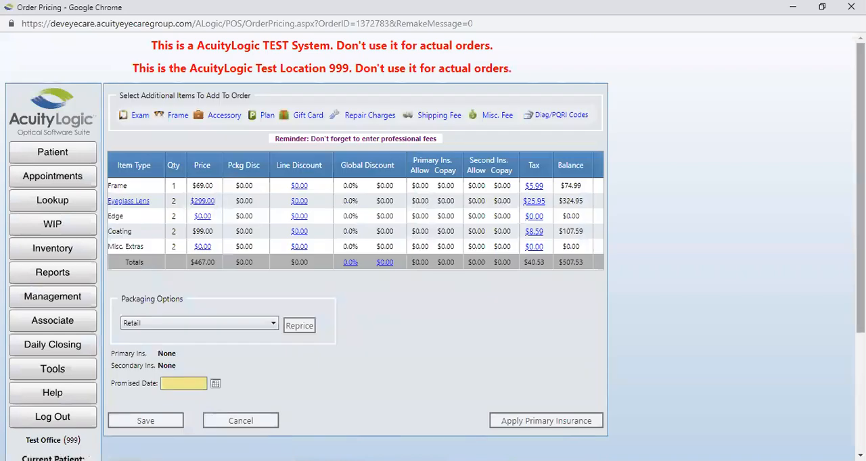
# Step: Review the itemised price details of the eyeglass lenses on the order pricing page
pyautogui.scroll(-1, 233, 144)
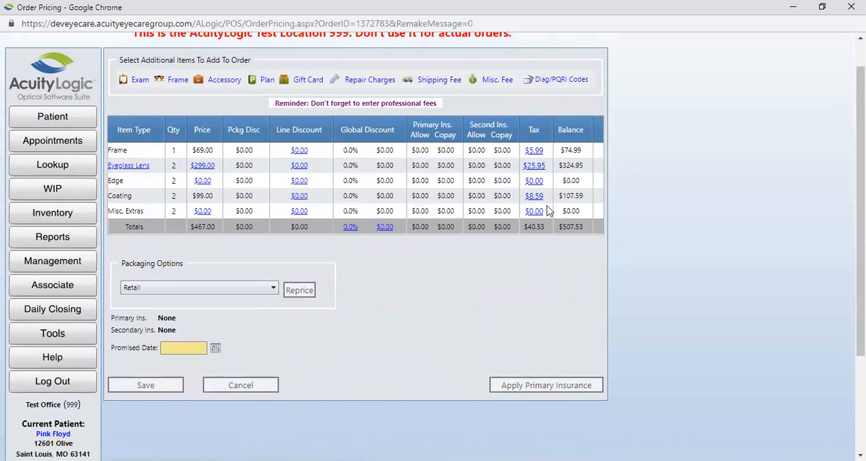
pyautogui.click(132, 168)
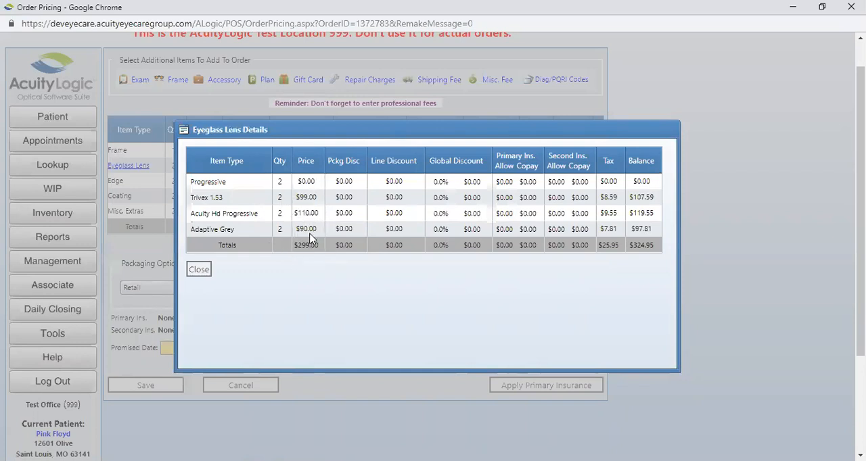
pyautogui.click(199, 269)
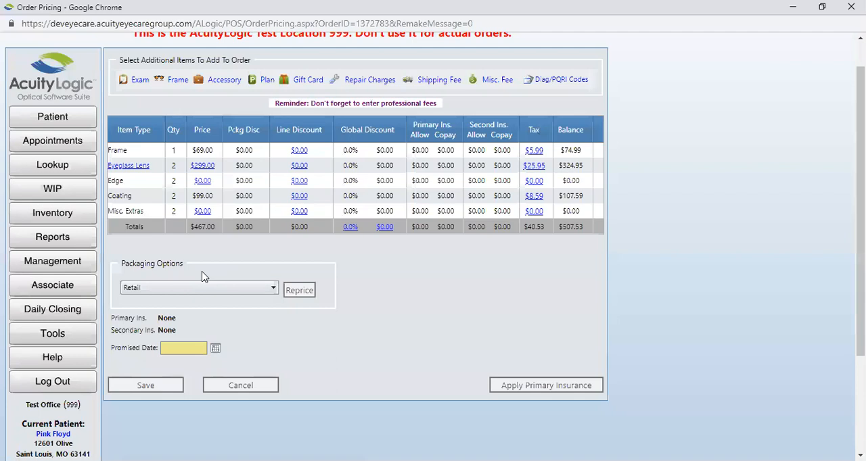
# Step: Update the retail price of the Polish Edge item to 25.00
pyautogui.click(198, 183)
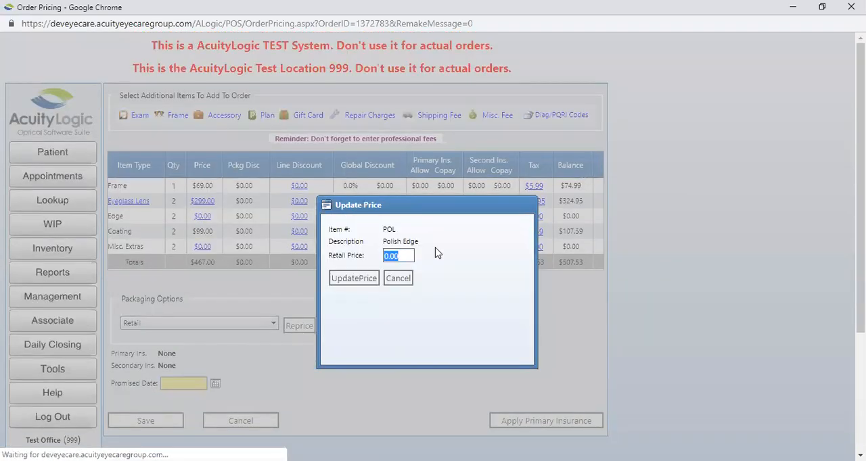
pyautogui.write('25.0')
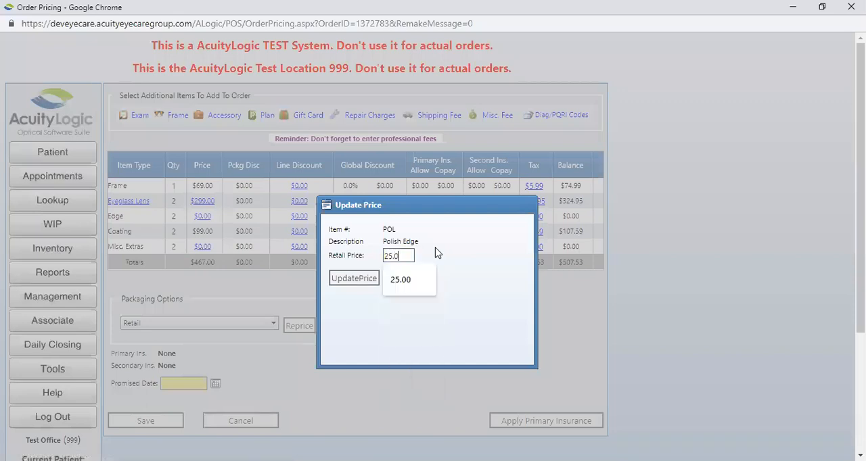
pyautogui.click(414, 278)
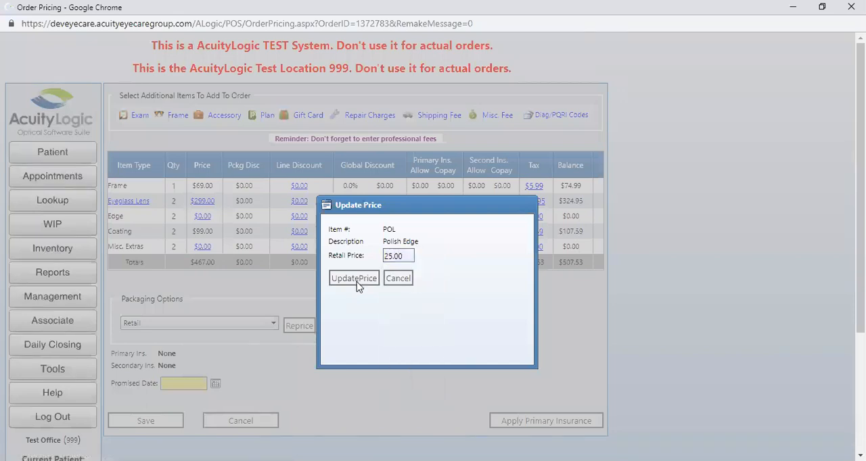
pyautogui.click(356, 281)
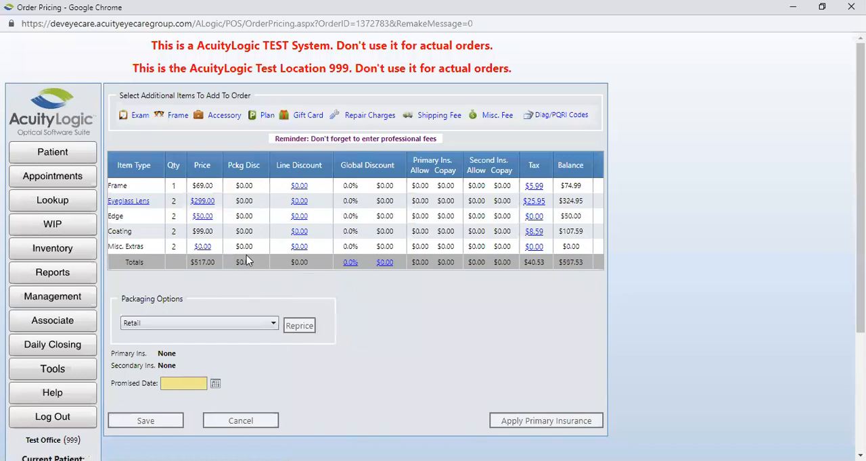
# Step: Update the retail price of the Warranty item under miscellaneous extras to 35.00
pyautogui.click(202, 247)
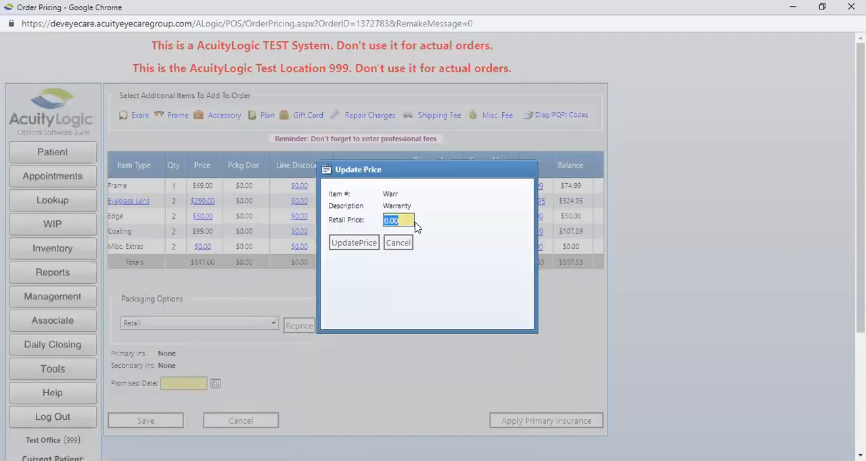
pyautogui.write('35.')
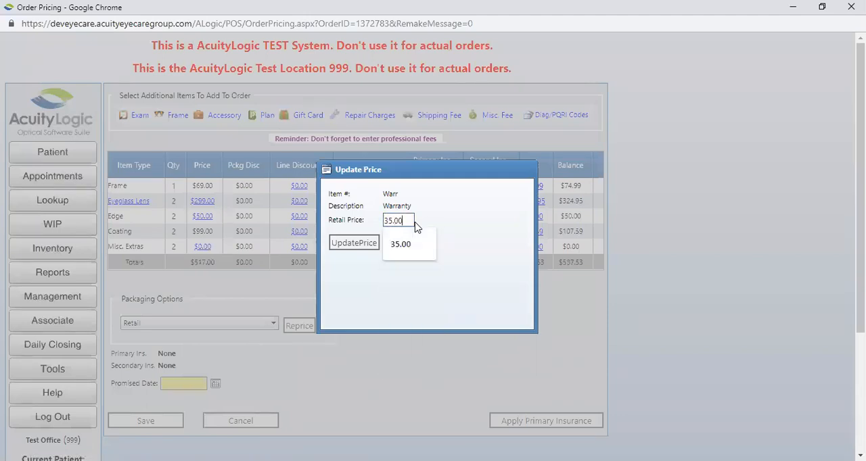
pyautogui.click(406, 244)
pyautogui.click(364, 244)
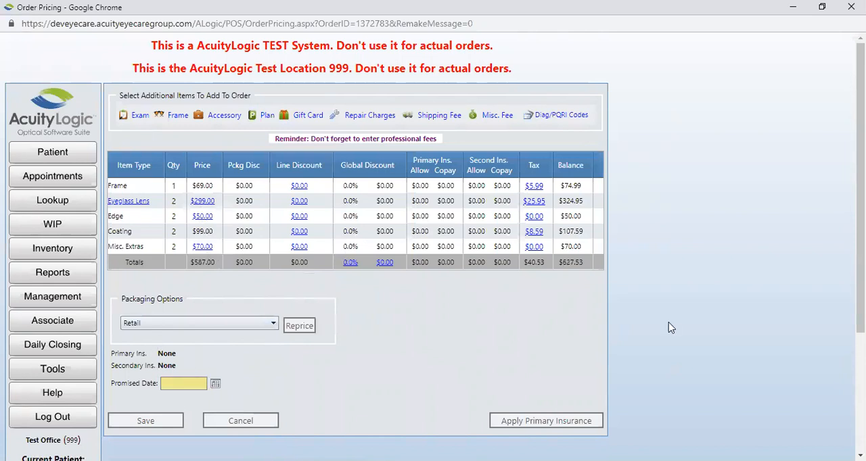
# Step: Set the order's promised date to 11/29/2019 and save the pricing
pyautogui.scroll(-2, 858, 203)
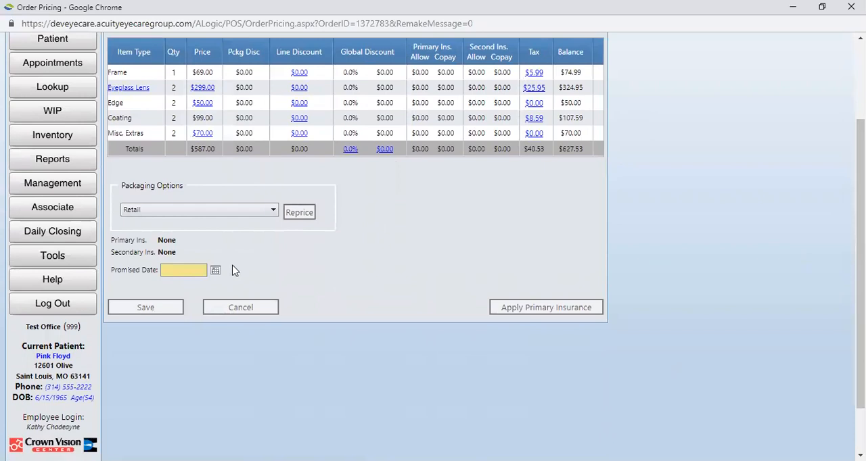
pyautogui.click(216, 271)
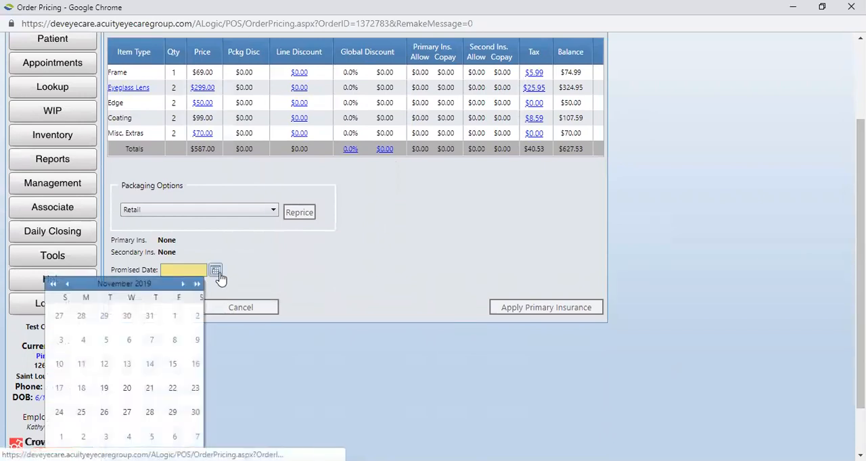
pyautogui.click(172, 412)
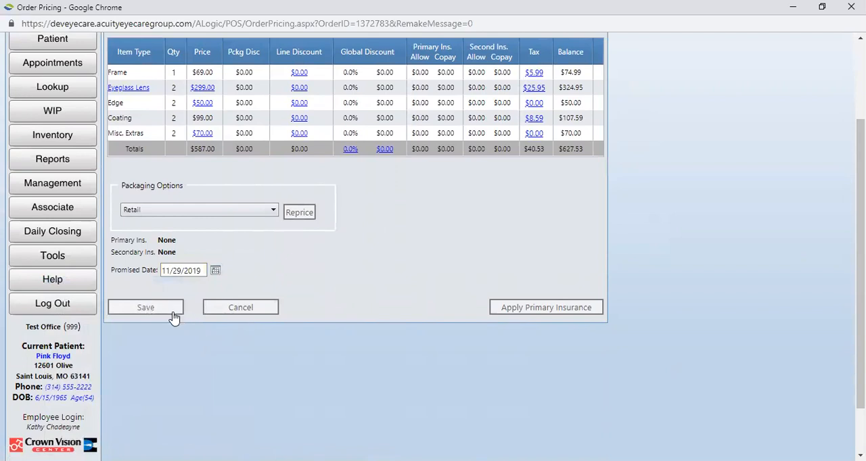
pyautogui.click(164, 315)
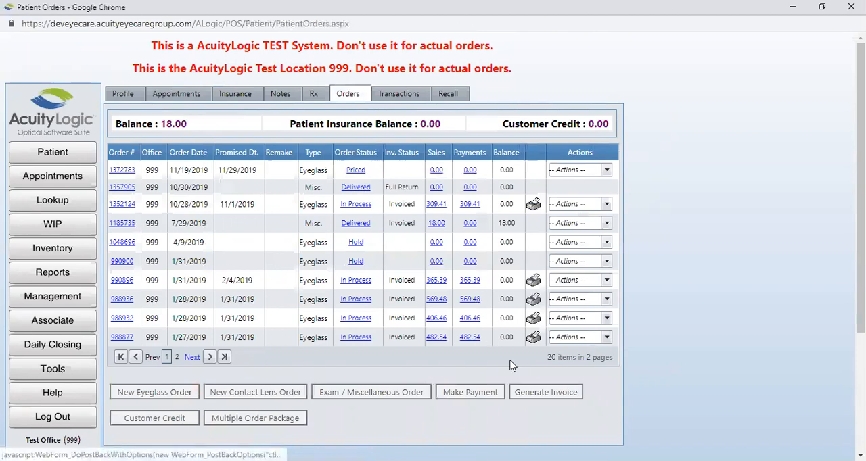
# Step: Invoice the newly priced eyeglass order with a Check payment for the full 627.53 and confirm it as ready for processing
pyautogui.click(542, 400)
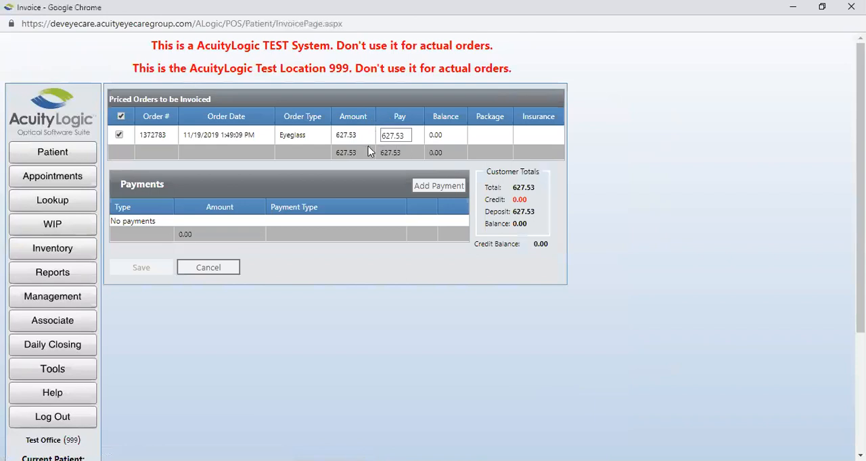
pyautogui.click(434, 188)
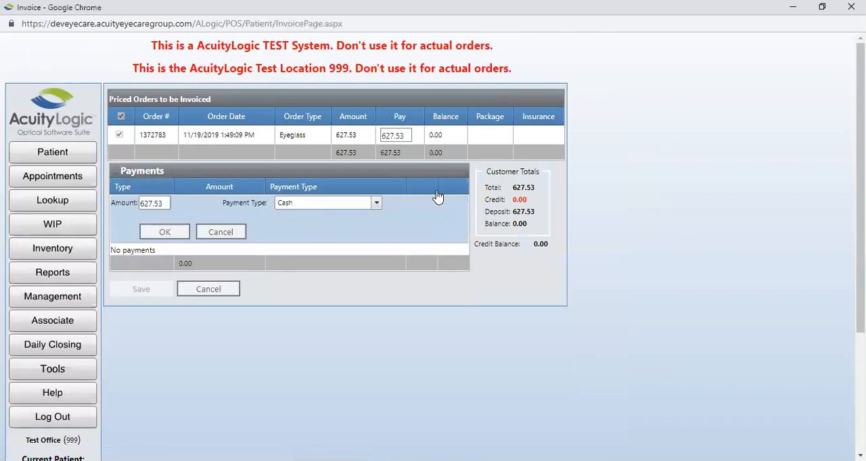
pyautogui.click(303, 205)
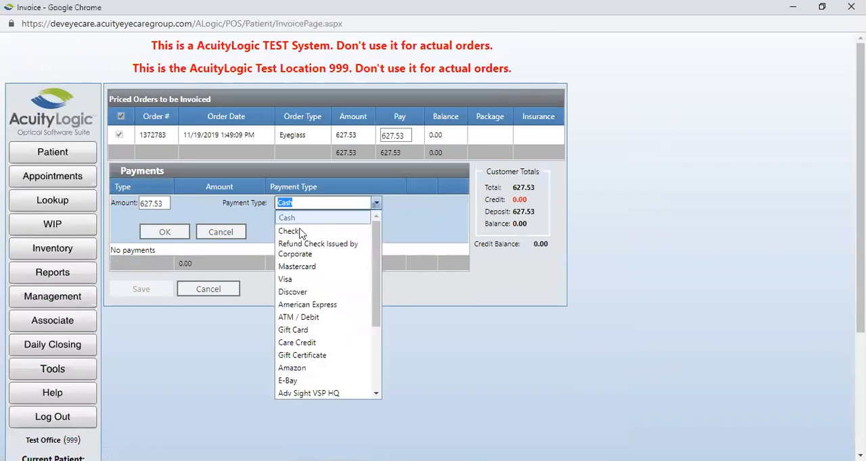
pyautogui.click(301, 233)
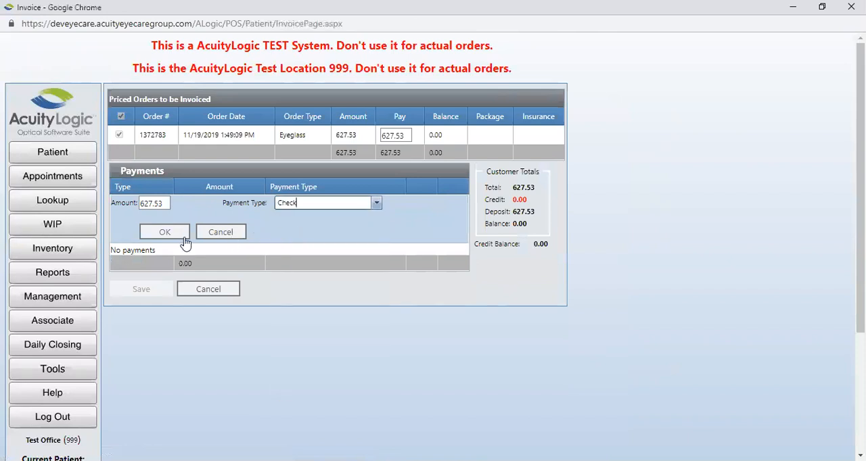
pyautogui.click(181, 237)
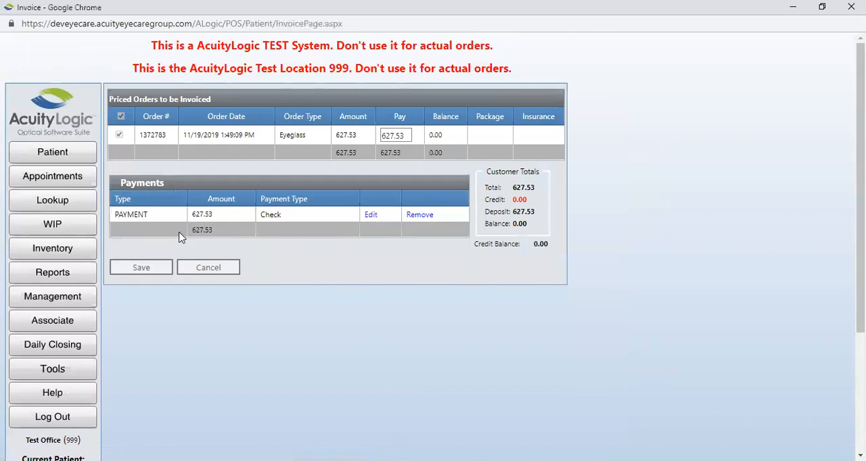
pyautogui.click(142, 269)
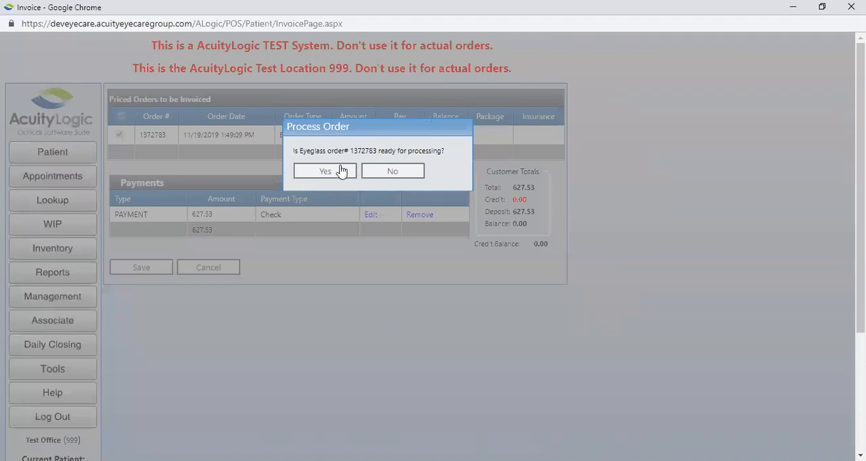
pyautogui.click(315, 173)
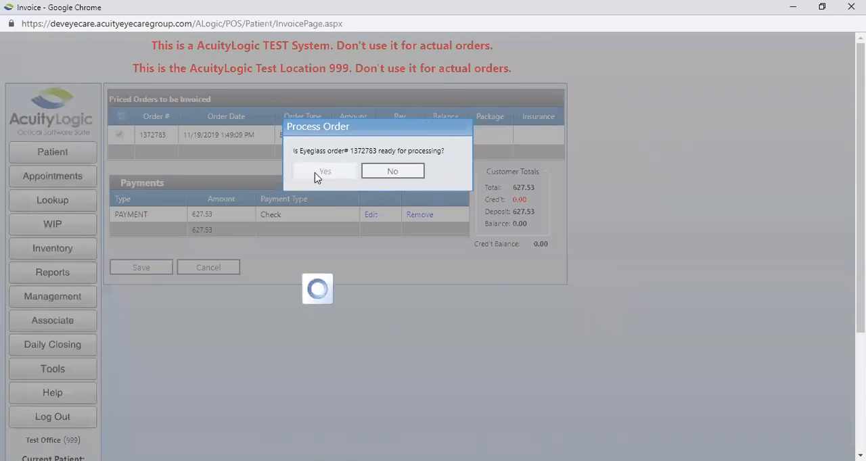